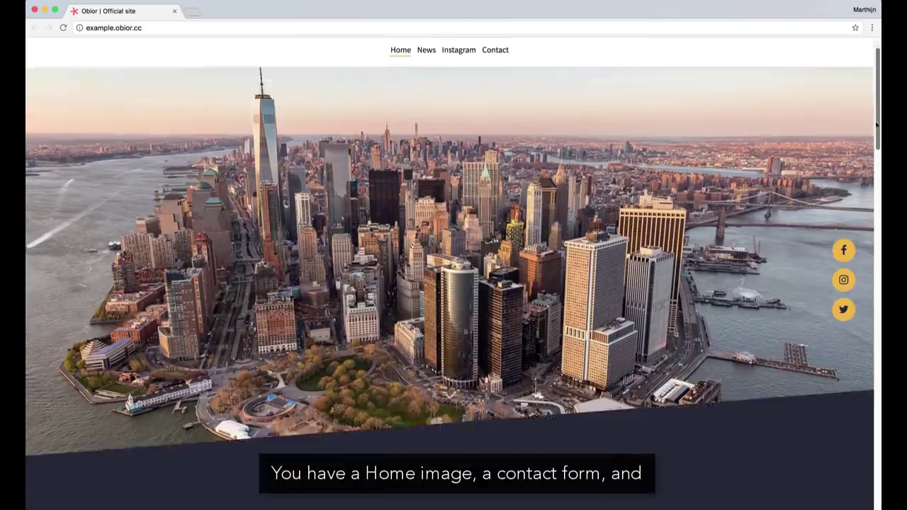
Look through the published example website from the home image down past the News section.
scroll(876, 190, down, 10)
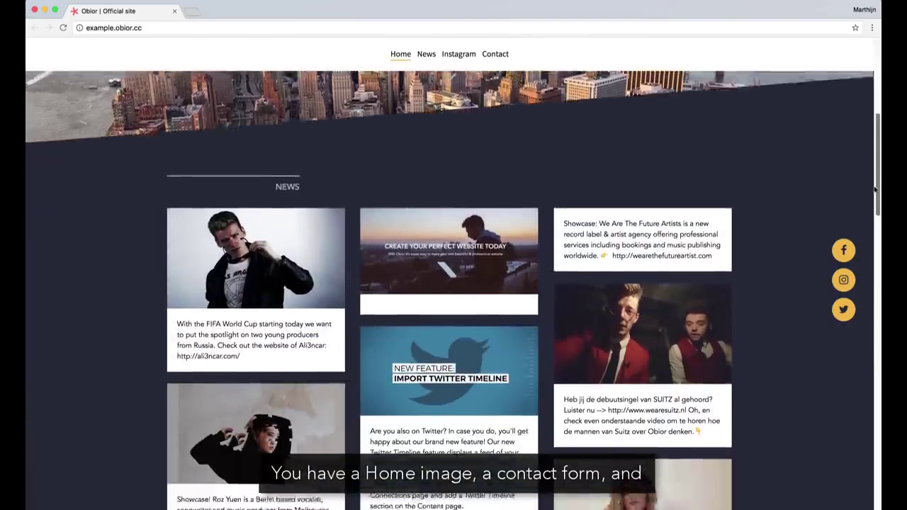
drag(876, 190, 878, 460)
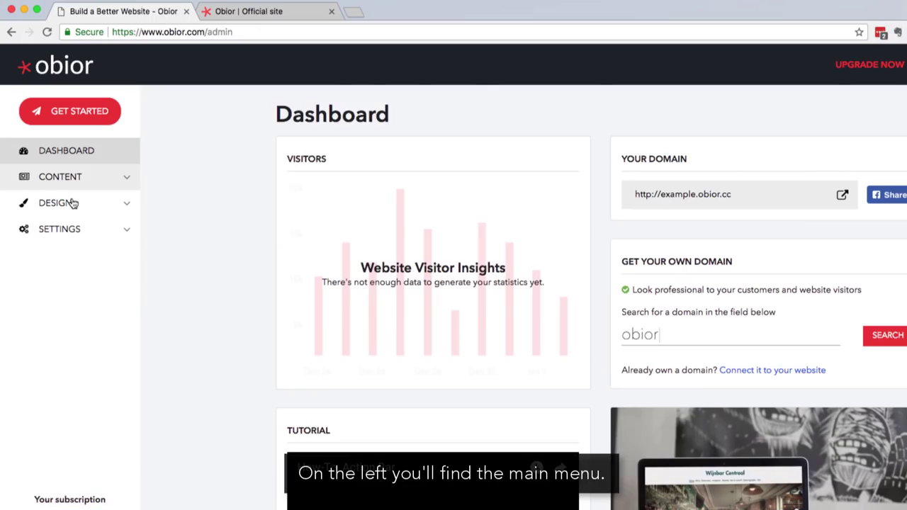
Reorder the website's content sections so that Instagram and Contact both come before News.
click(101, 177)
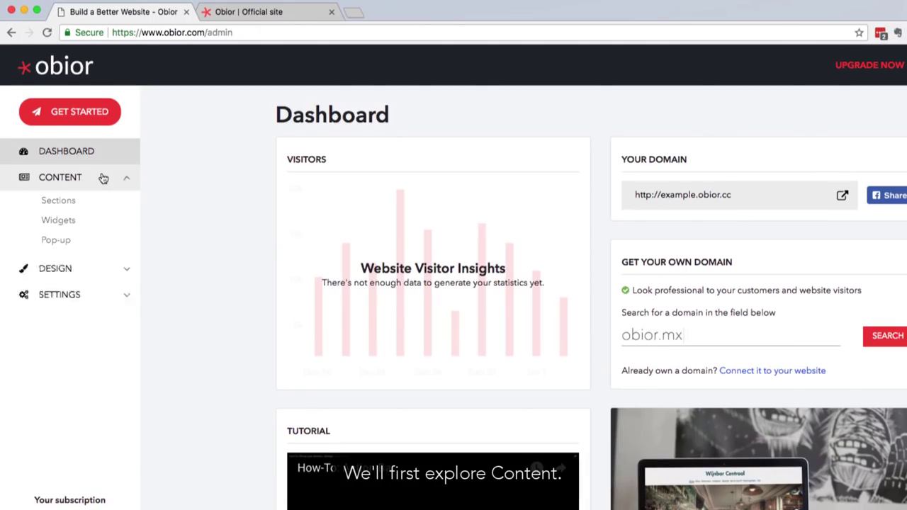
click(71, 202)
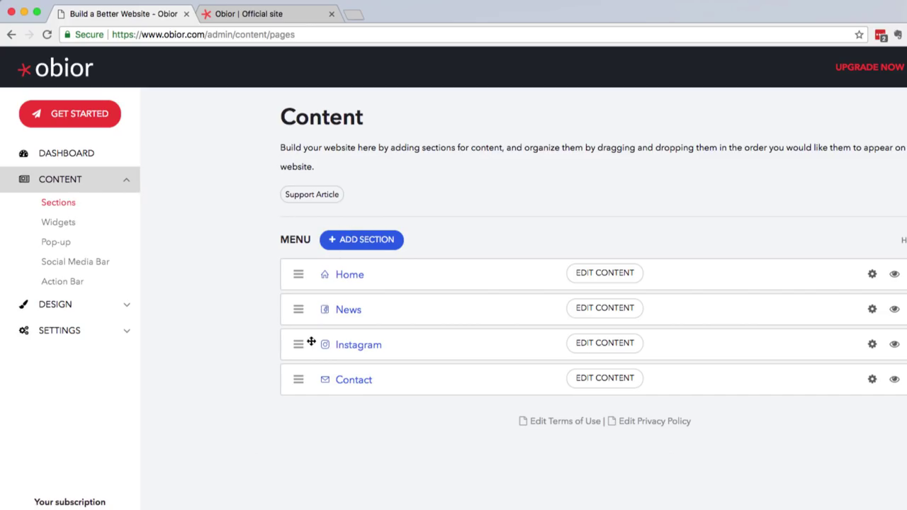
drag(294, 348, 298, 297)
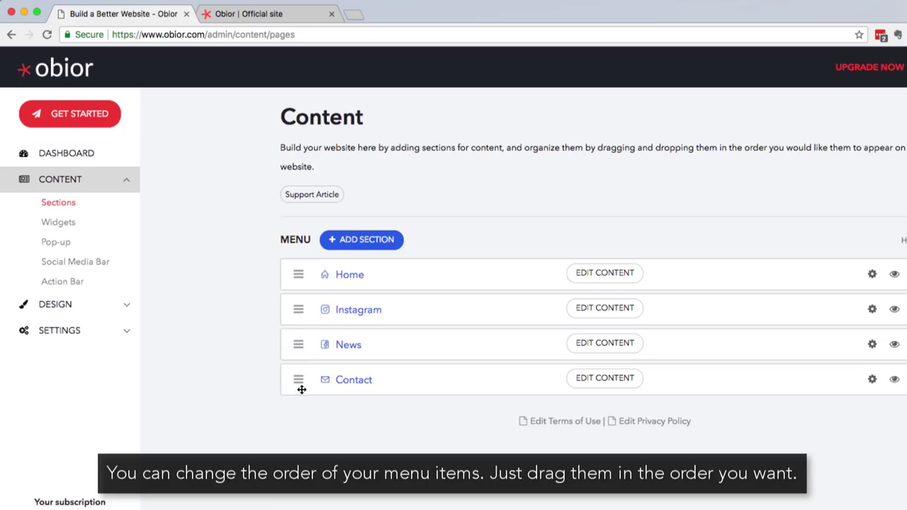
drag(302, 389, 303, 336)
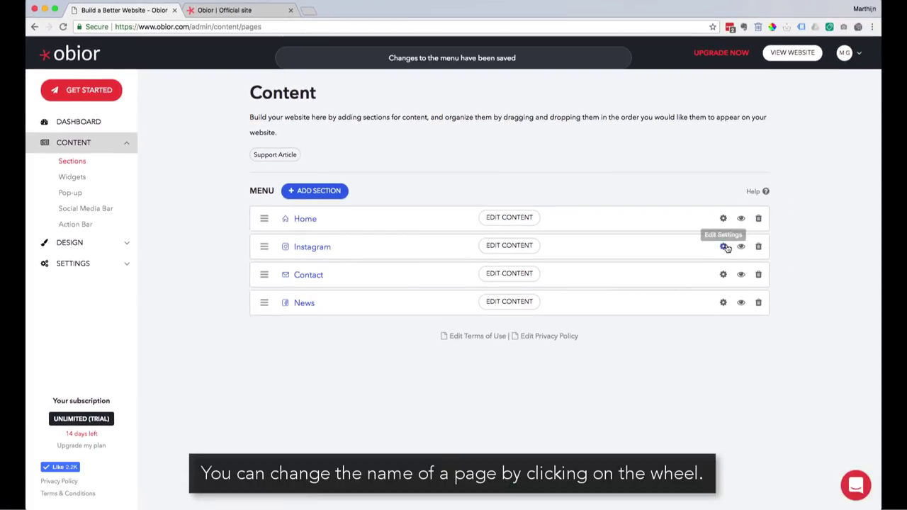
Rename the Instagram section to Lifestyle, save it, and view the website.
click(872, 309)
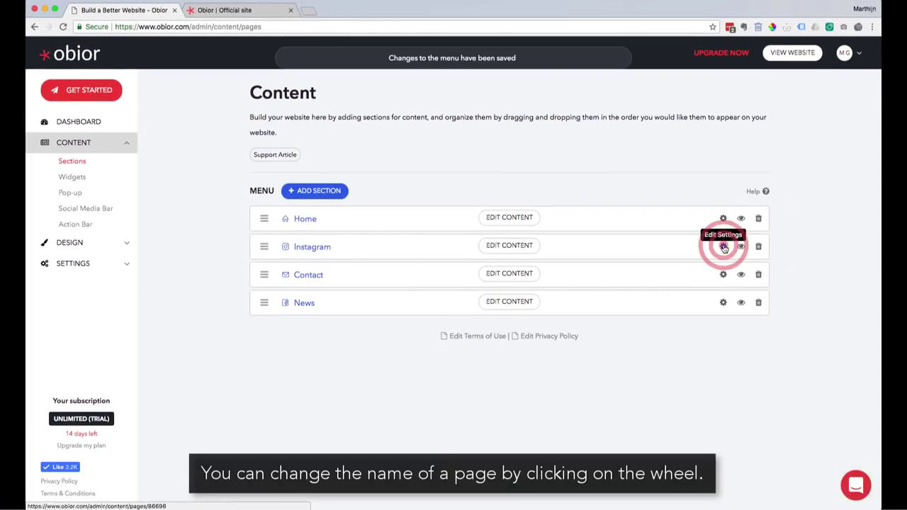
text(Lifestyle)
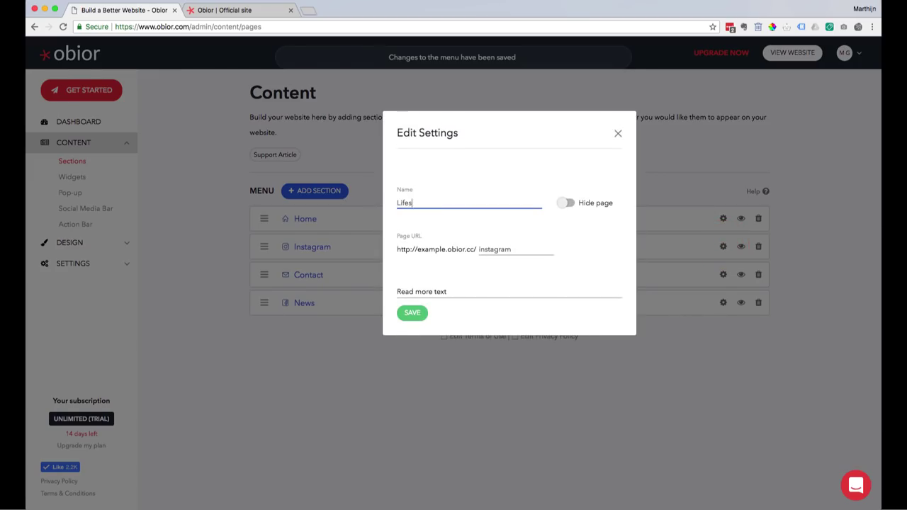
click(412, 312)
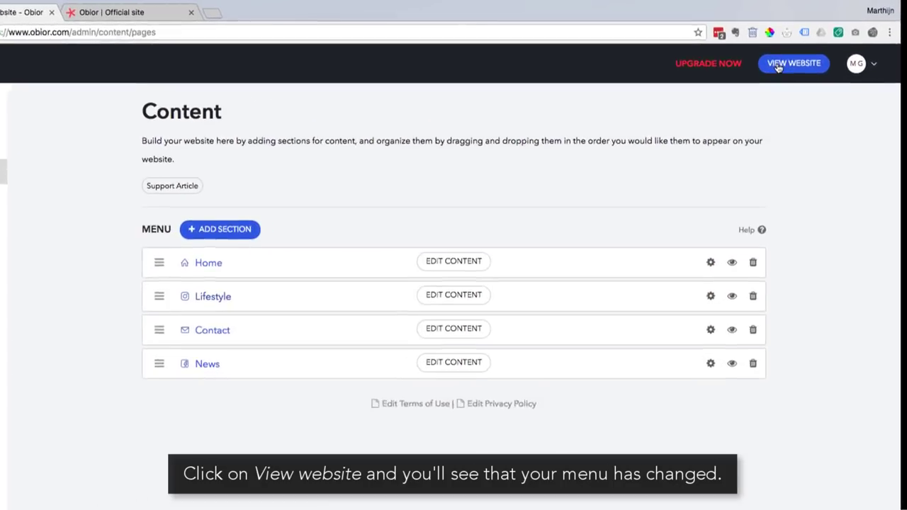
click(792, 53)
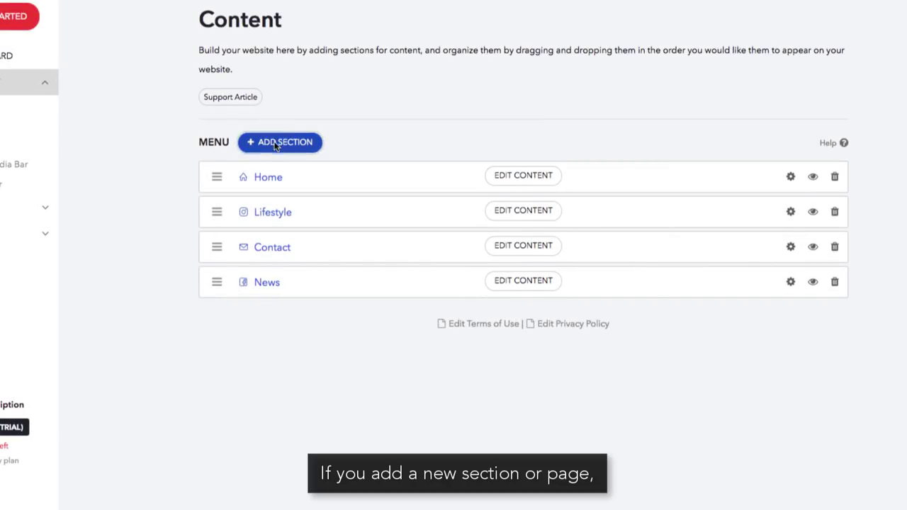
Add a Custom section to the menu, name it "My new page" and save it.
click(276, 145)
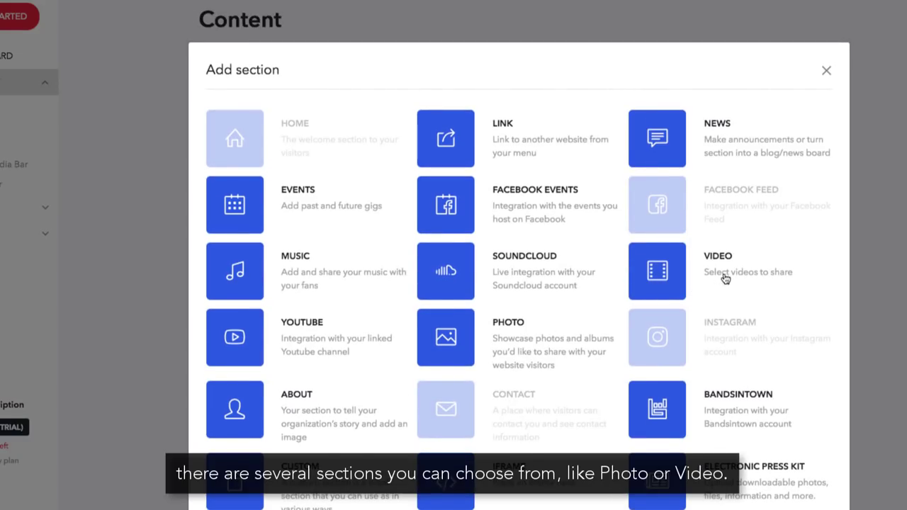
click(241, 457)
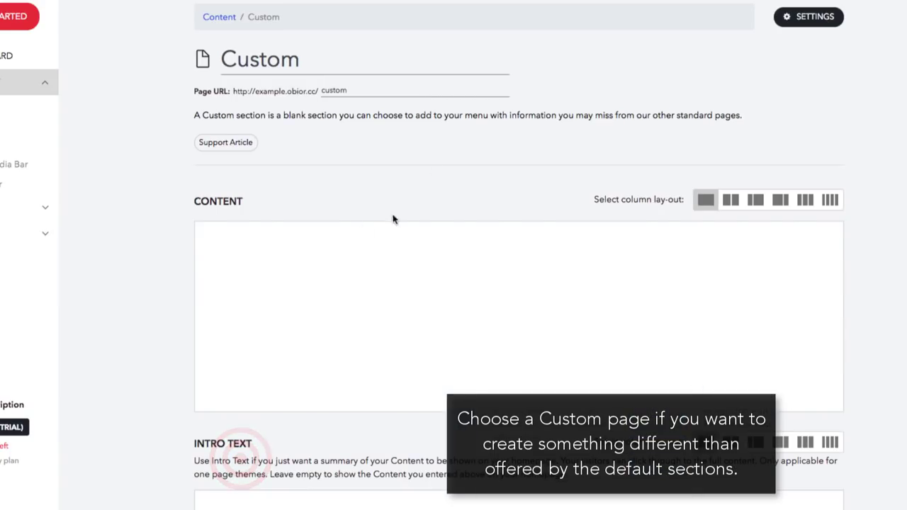
double_click(319, 64)
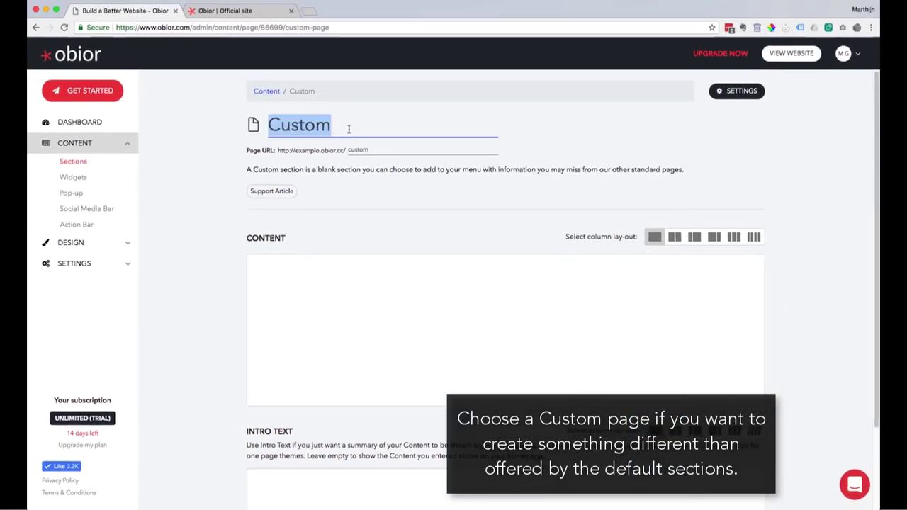
text(My new page)
click(510, 491)
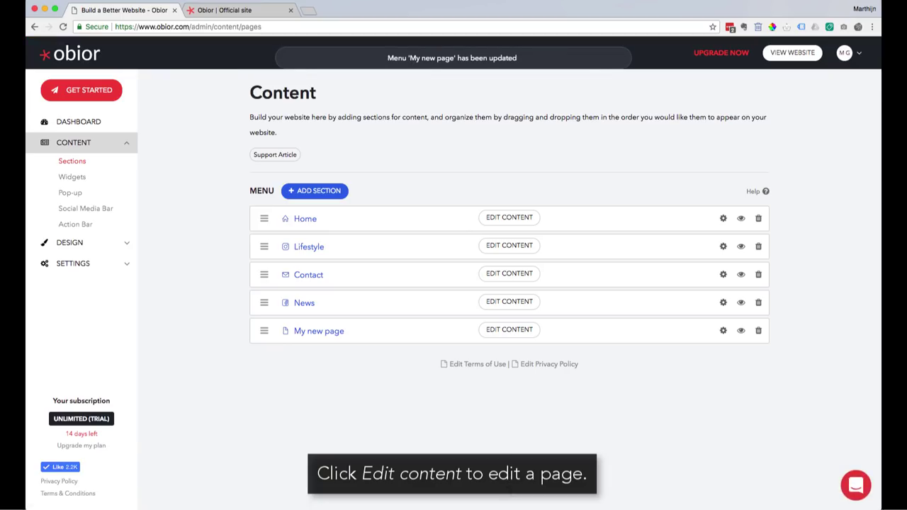
Open the Home section's content and look at its Video option.
click(508, 218)
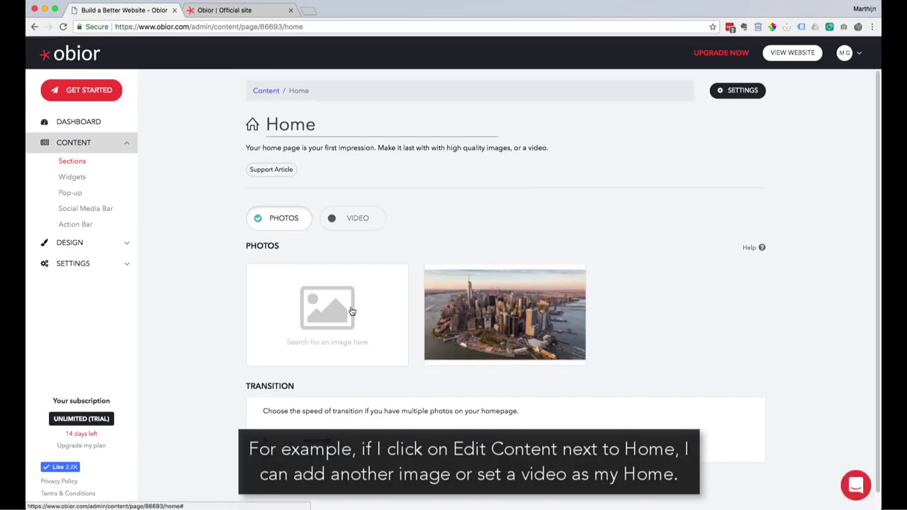
click(351, 221)
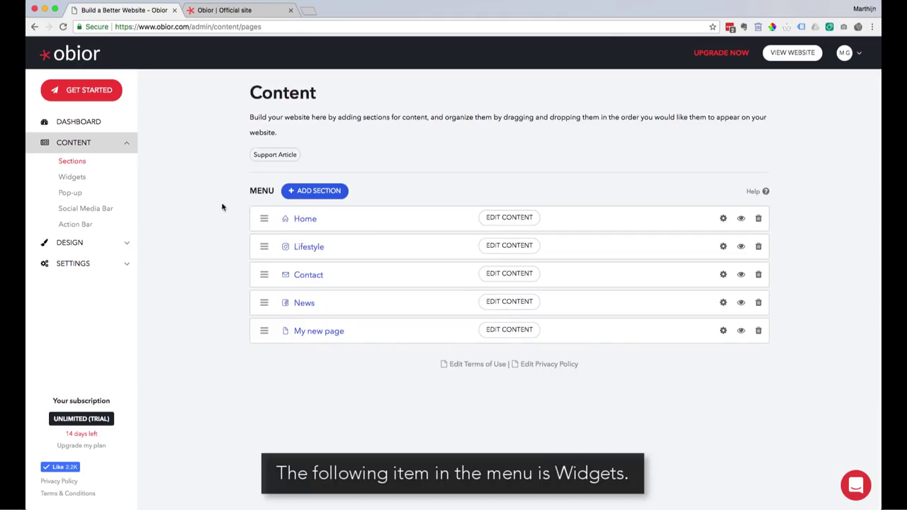
Choose the Facebook Page widget for widget 1 on the Widgets page.
click(80, 182)
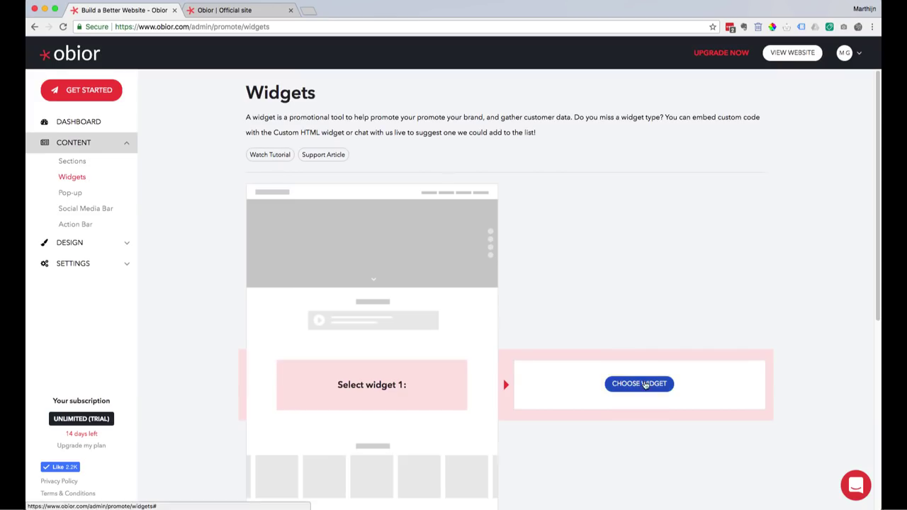
click(640, 383)
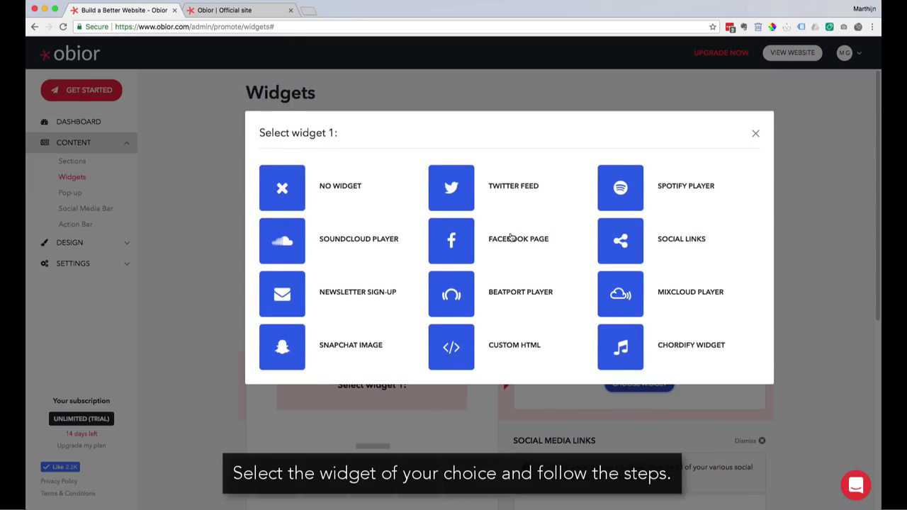
click(451, 241)
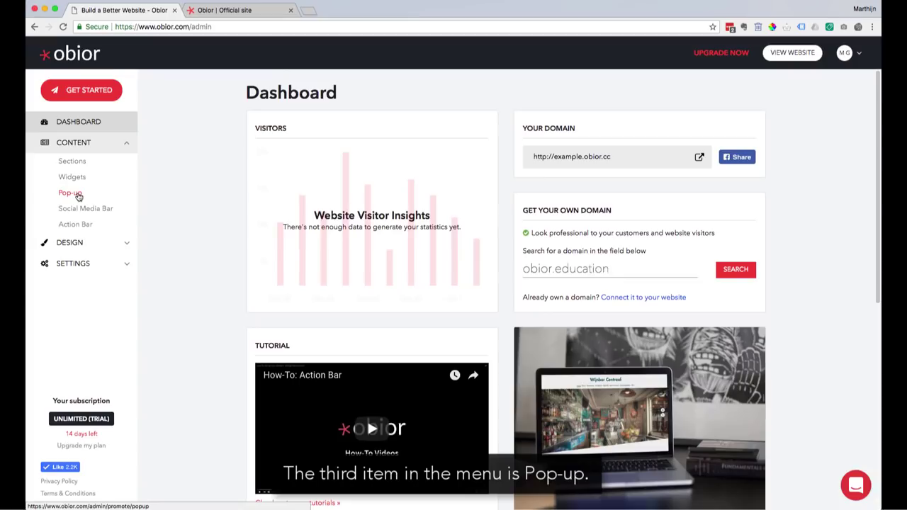
click(121, 193)
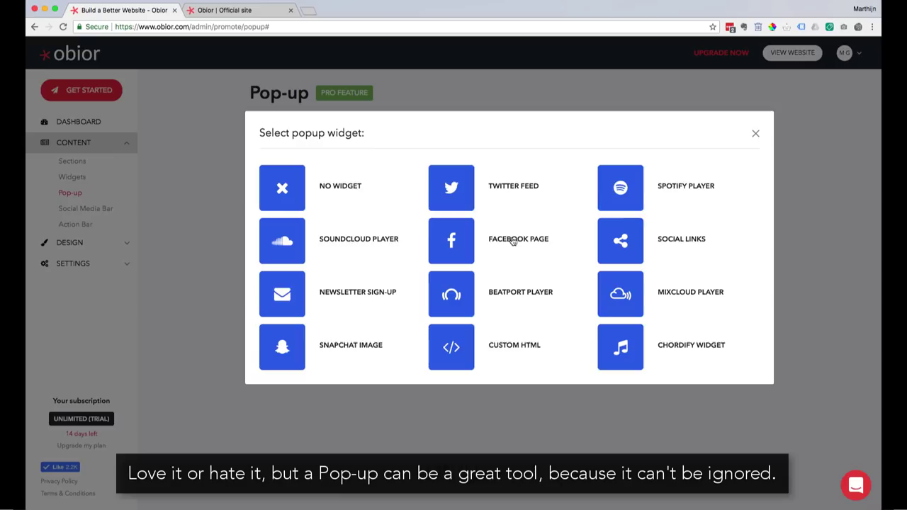
click(507, 241)
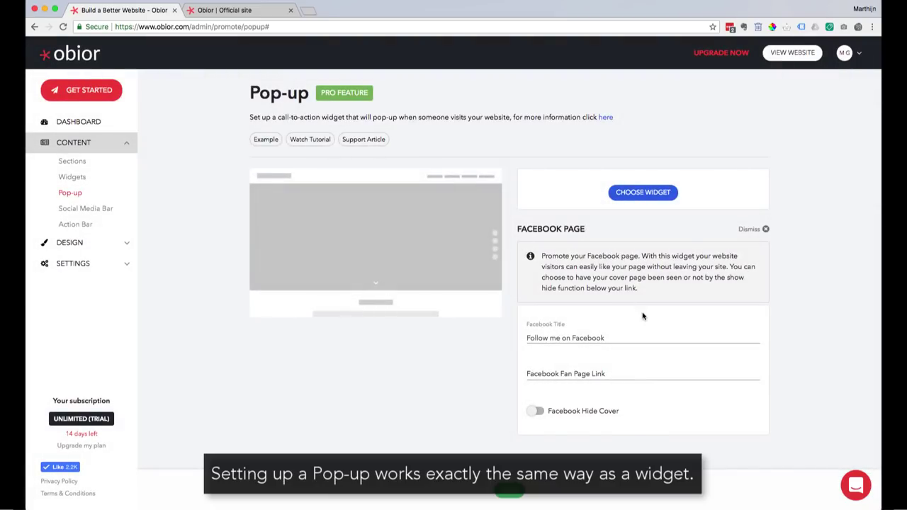
click(624, 373)
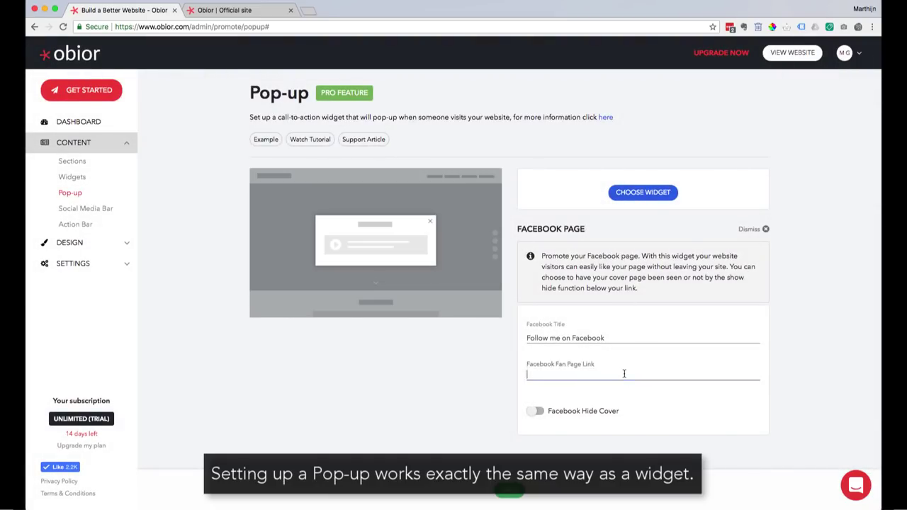
text(https://www.facebook.com/obior.websites/)
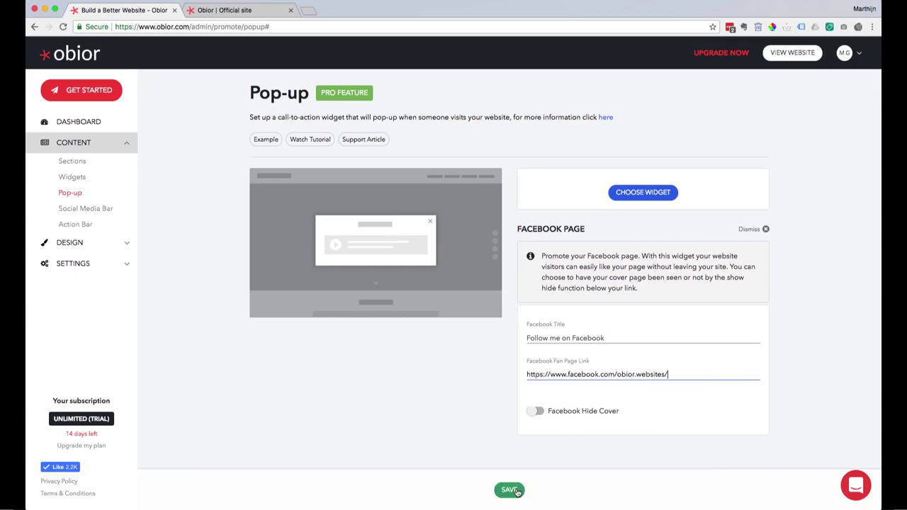
click(508, 489)
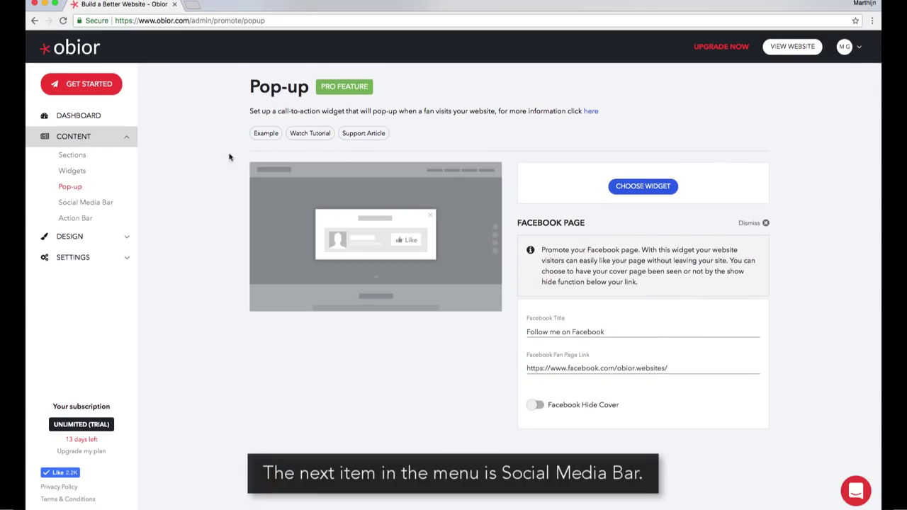
Add the Facebook icon to the Social Media Bar with the profile name obior.websites.
click(103, 203)
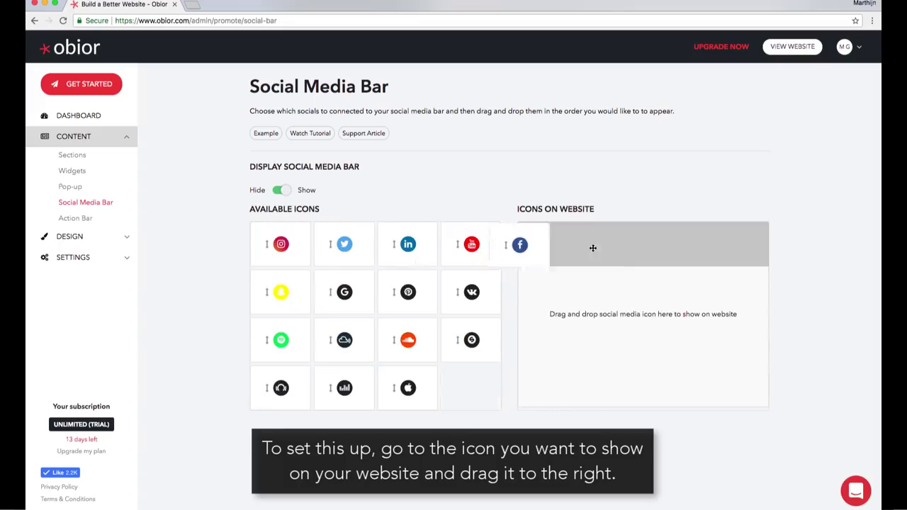
drag(591, 245, 599, 250)
click(599, 250)
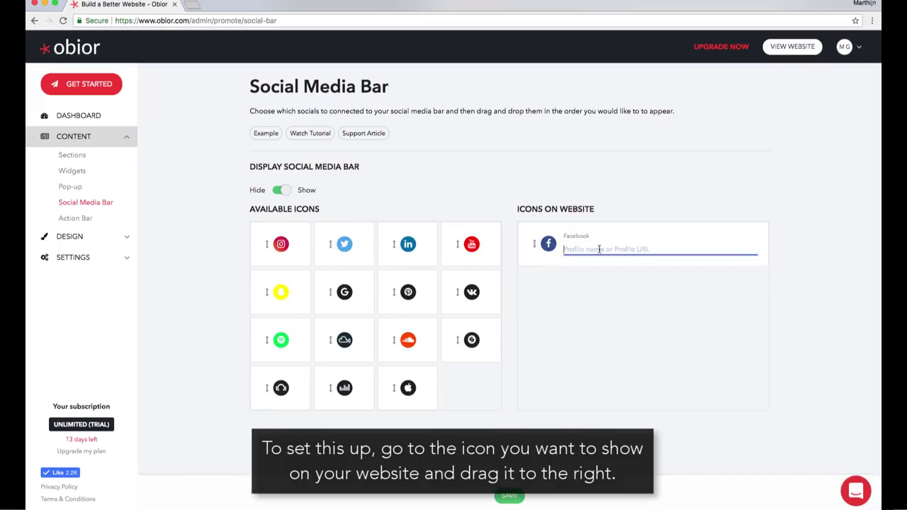
text(obior.websites)
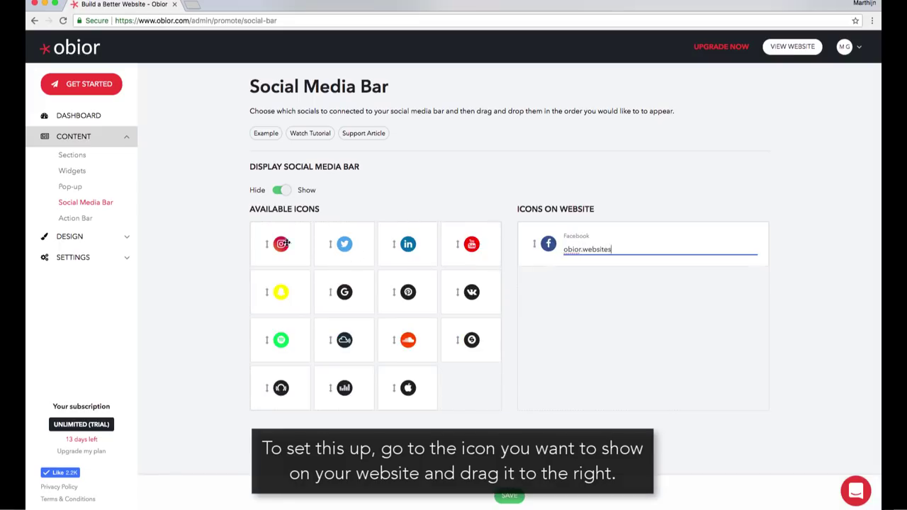
Add the Instagram icon with profile obior_websites and the Twitter icon with profile Obior_websites to the website's icons.
drag(282, 244, 604, 283)
text(obior_websites)
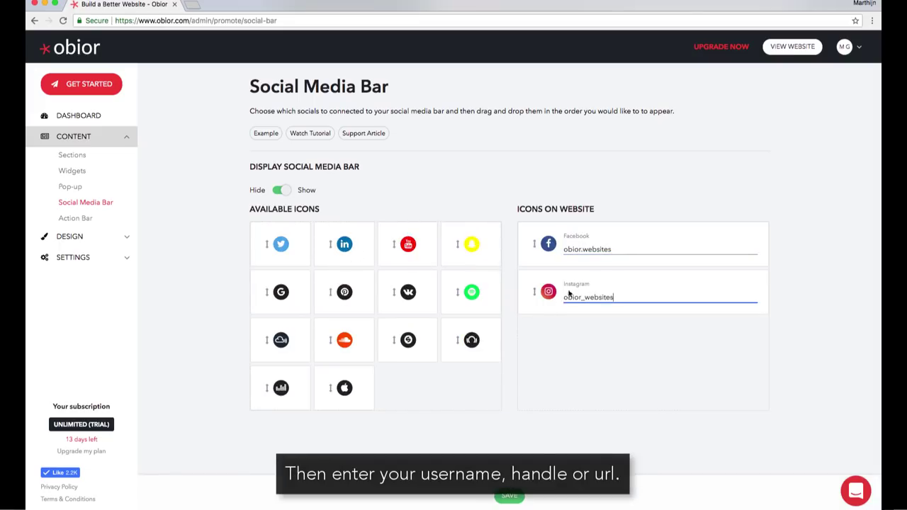
drag(280, 244, 588, 346)
click(588, 347)
text(obior_websites)
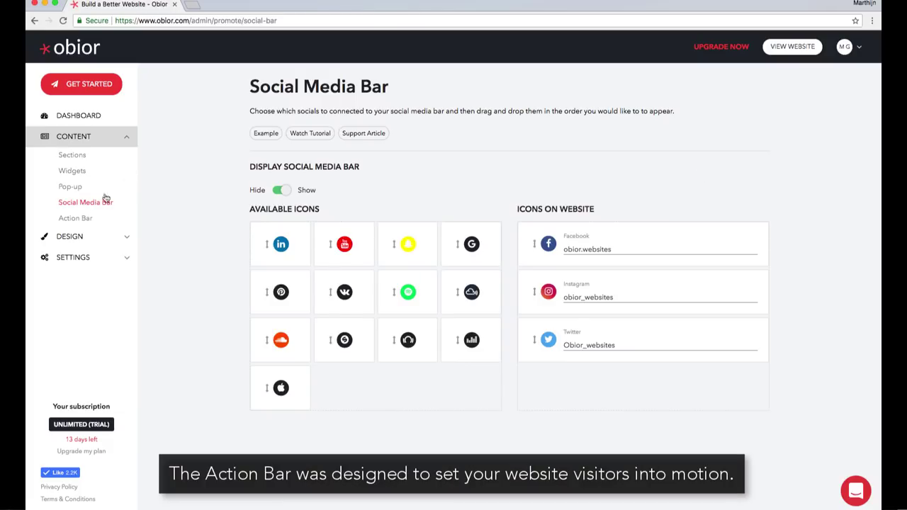
View the Action Bar settings and go to the Design Editor.
click(71, 219)
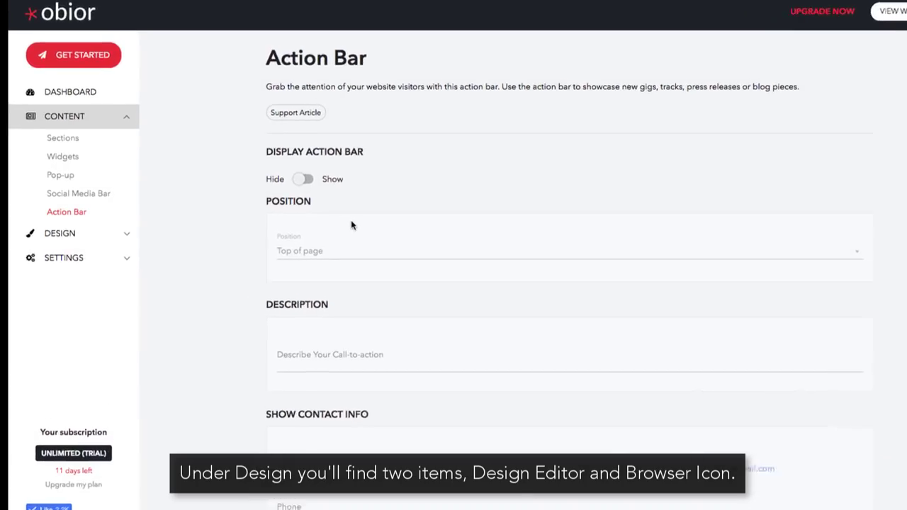
click(65, 233)
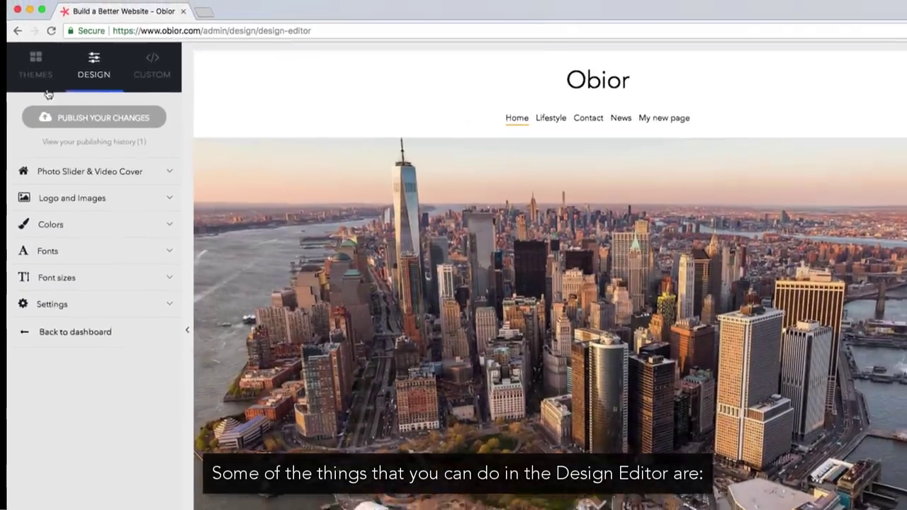
Browse the available website themes in the Design Editor and return to the design options.
click(37, 78)
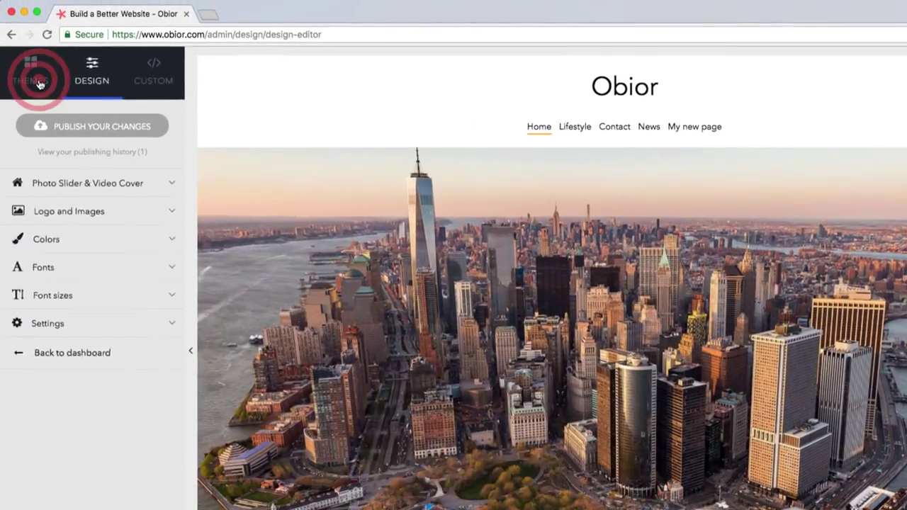
click(99, 199)
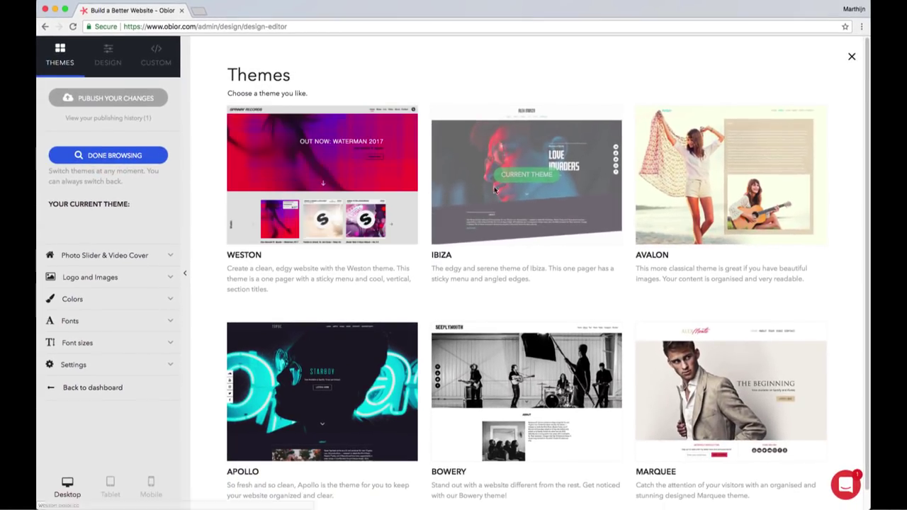
mouse_move(664, 192)
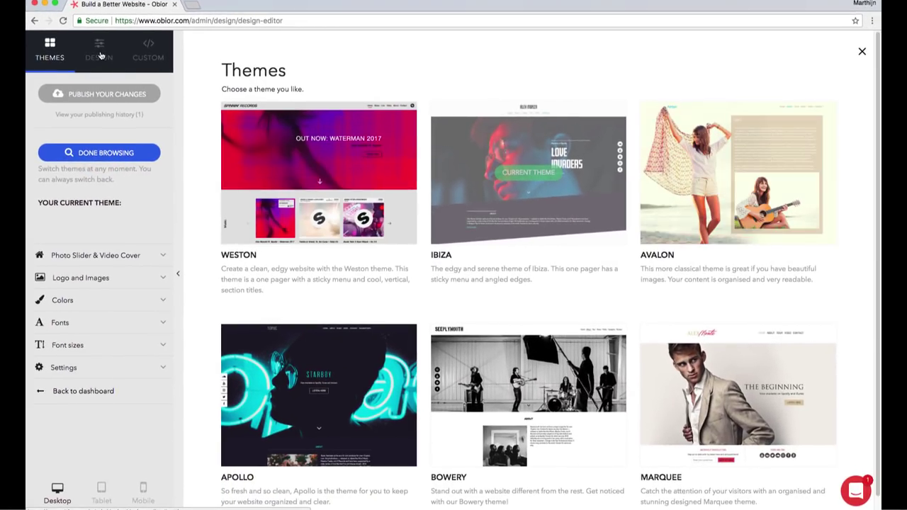
click(100, 55)
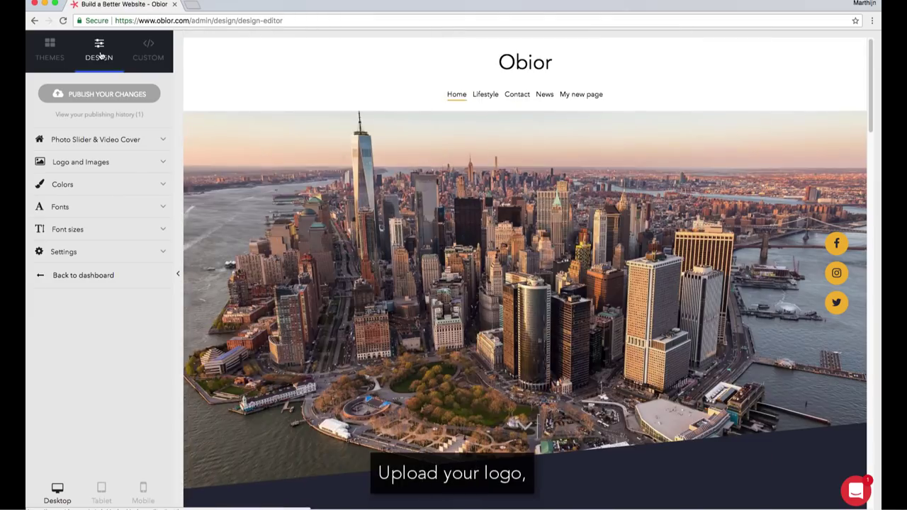
Upload logo_groot.png as the website logo and save it unedited from the Photo Editor.
click(82, 162)
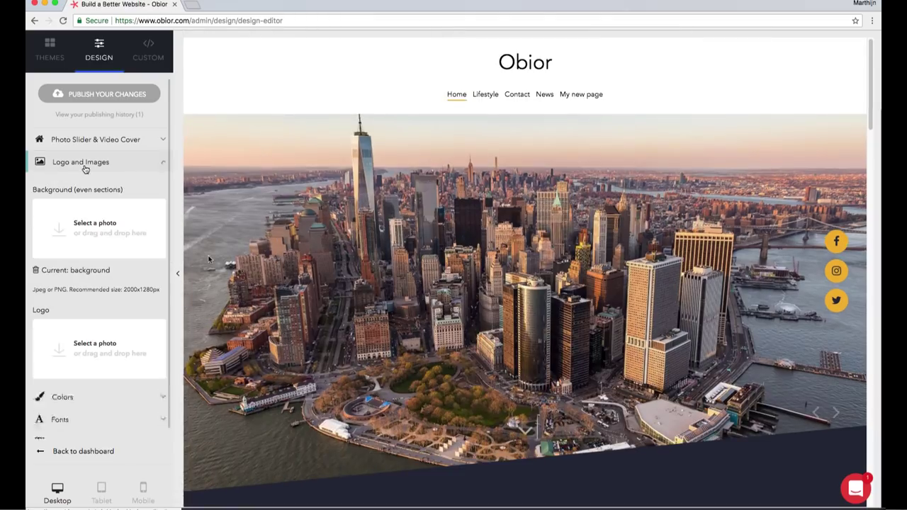
click(90, 342)
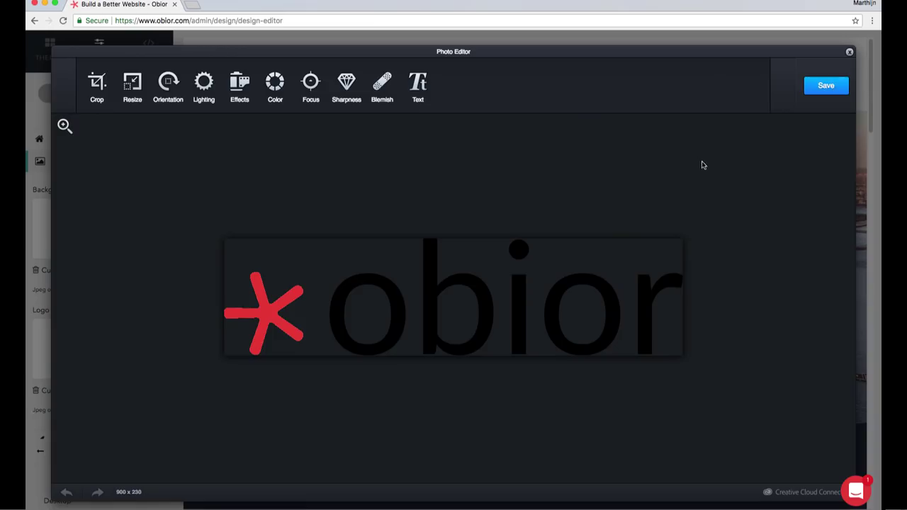
click(828, 87)
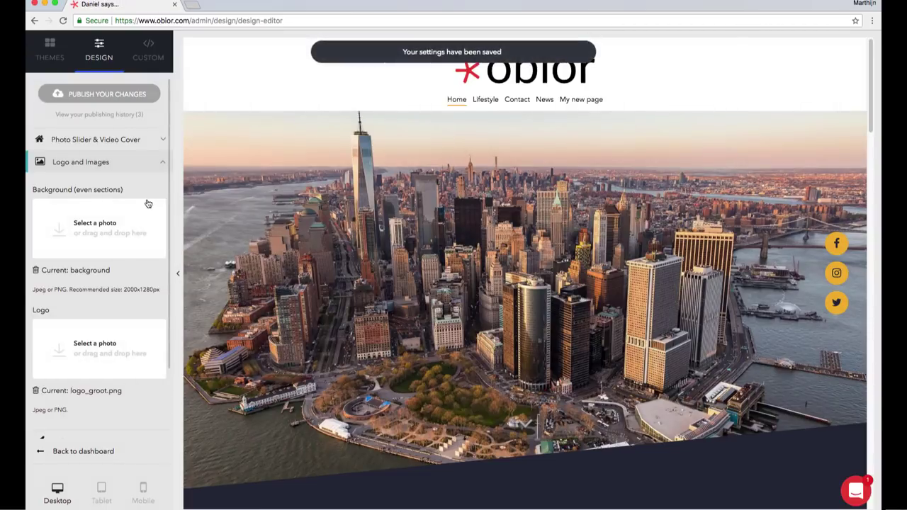
click(71, 162)
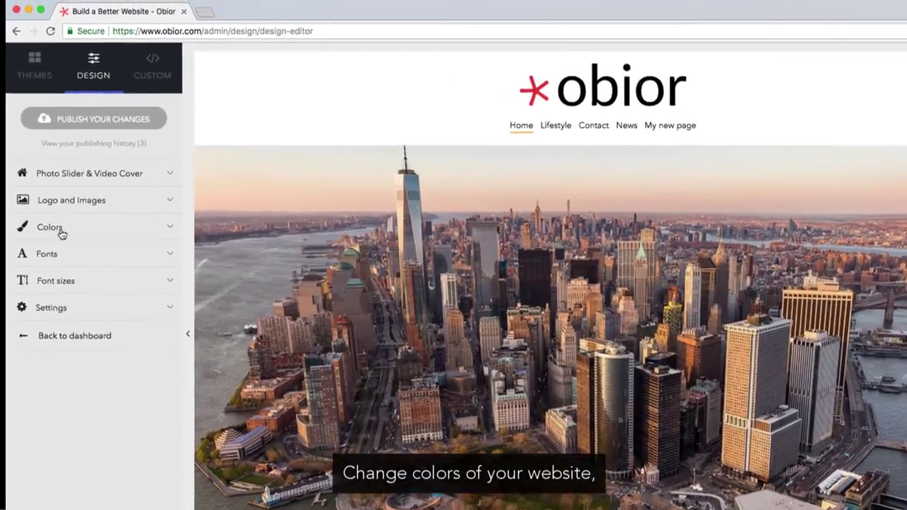
Change the website menu's text color to red, rgb(208, 20, 20).
click(62, 187)
click(21, 304)
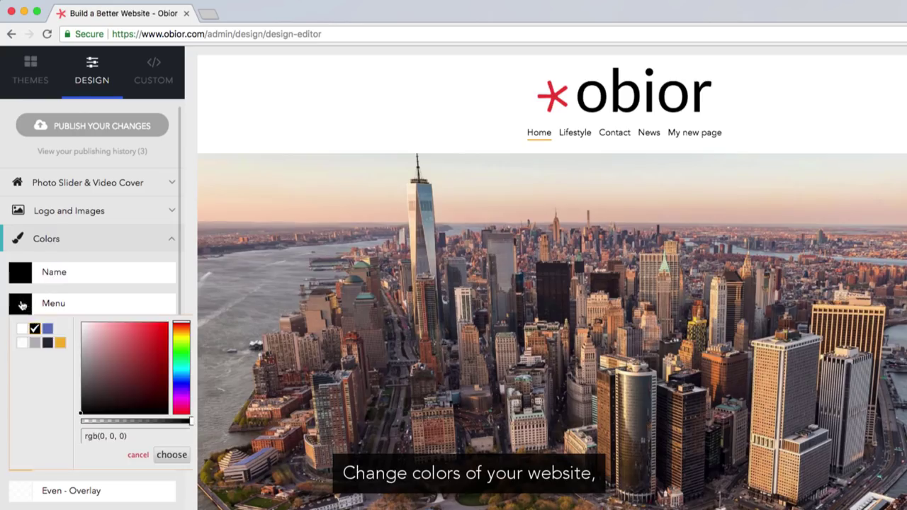
click(160, 343)
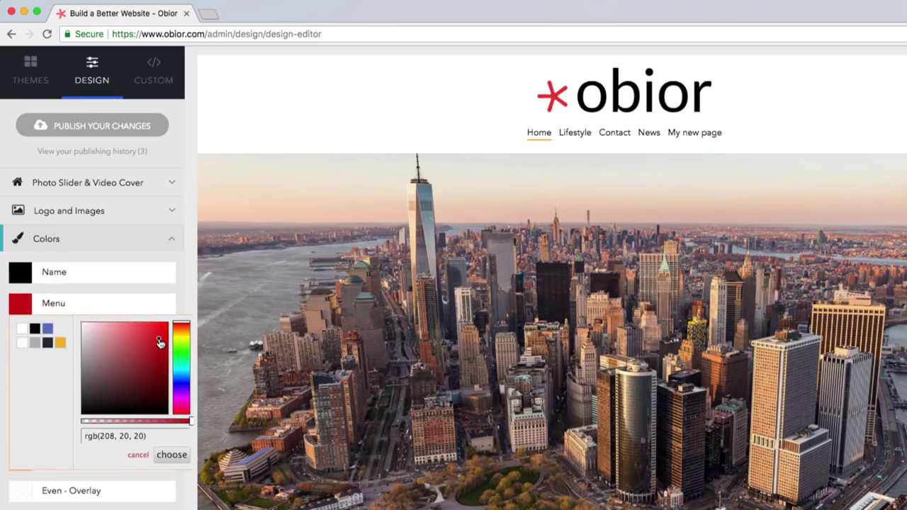
click(170, 455)
click(47, 239)
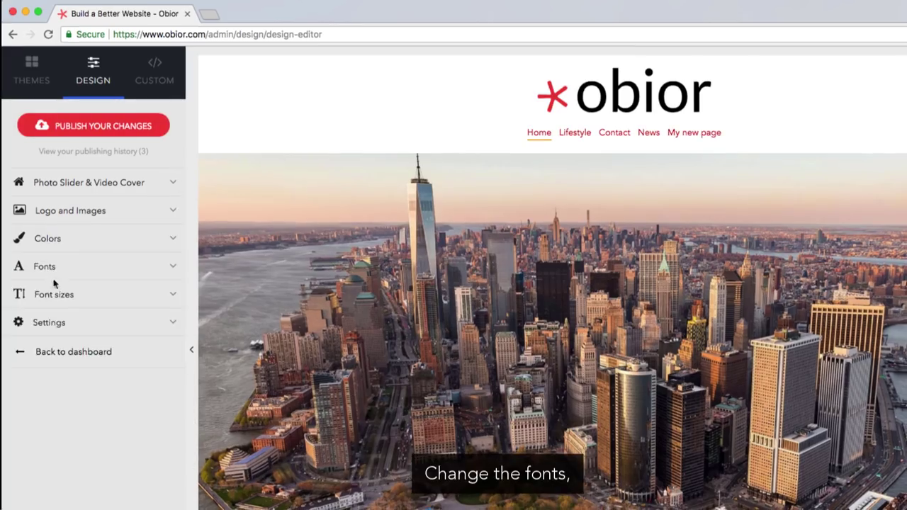
Try the Abolition and Balboa Plus Primary fonts on the website menu and settle on Boston Traffic.
click(43, 268)
click(123, 334)
click(122, 373)
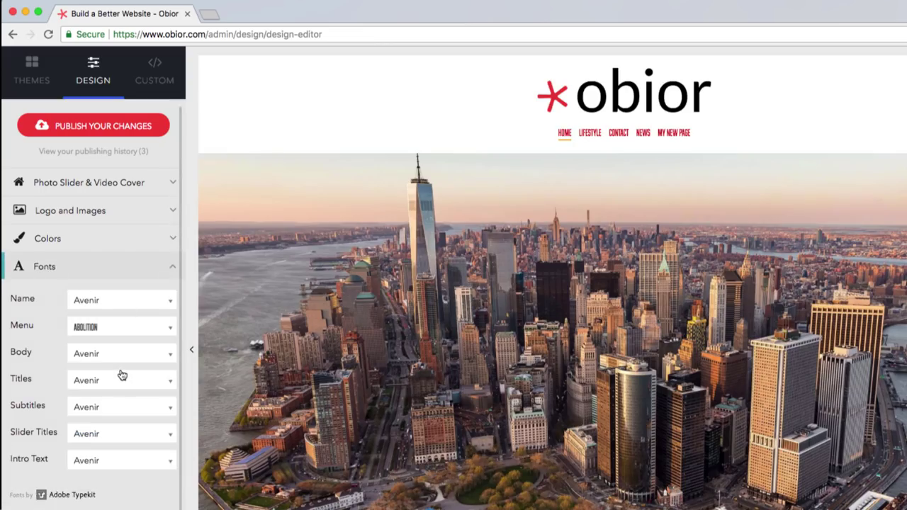
click(120, 328)
scroll(113, 418, down, 2)
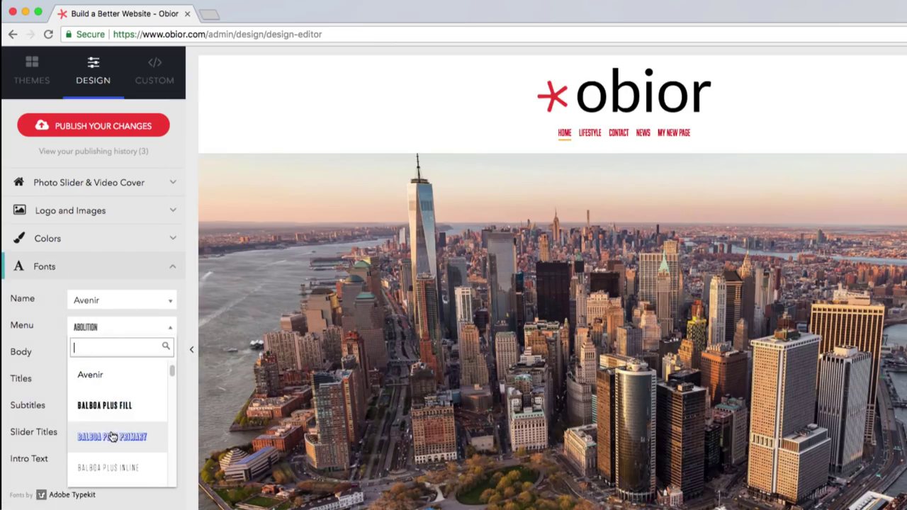
click(111, 435)
click(121, 328)
scroll(114, 421, down, 3)
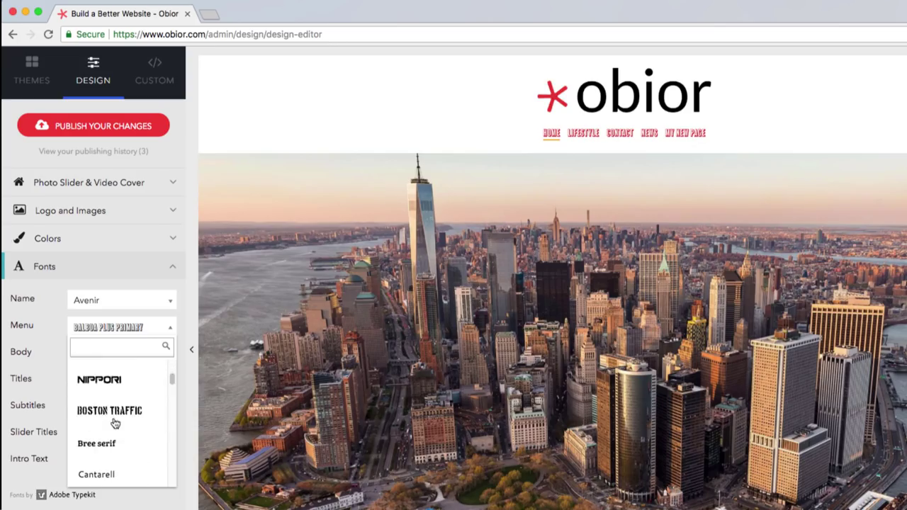
click(116, 419)
Increase the font size of the website menu.
scroll(116, 422, down, 2)
click(89, 503)
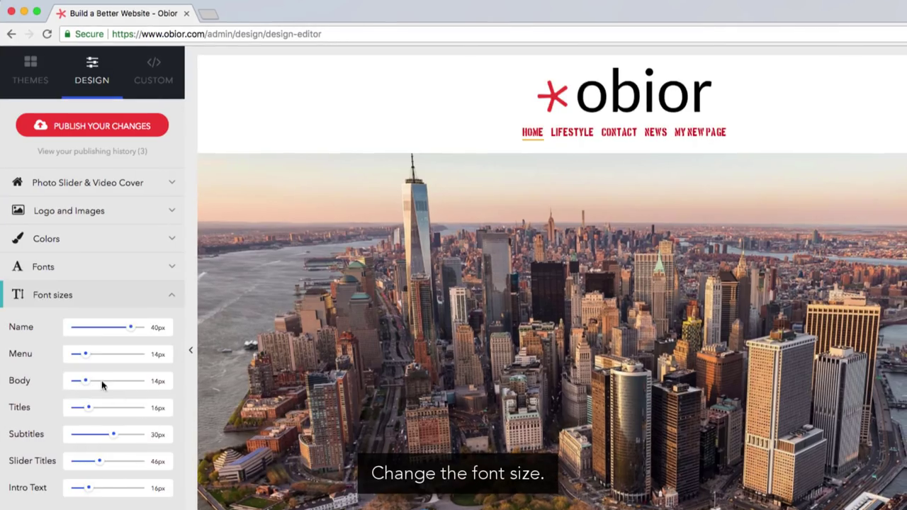
drag(83, 358, 86, 357)
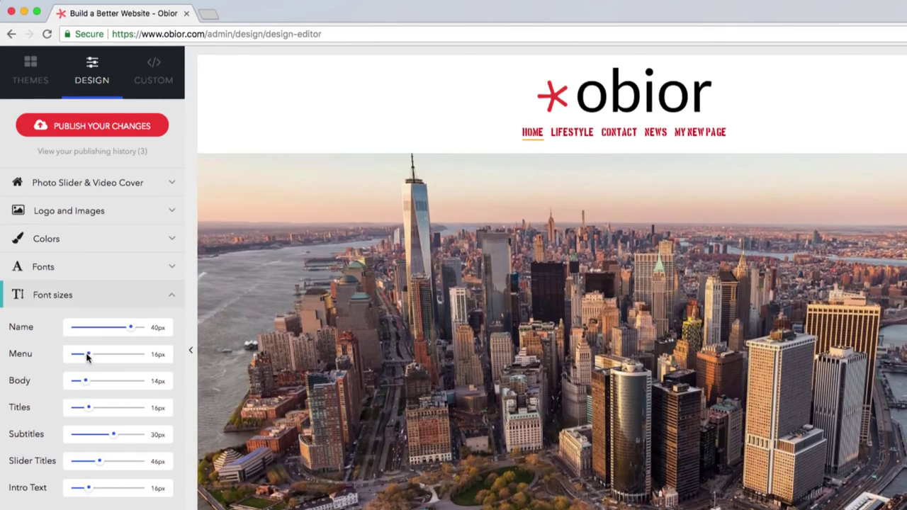
drag(86, 358, 98, 358)
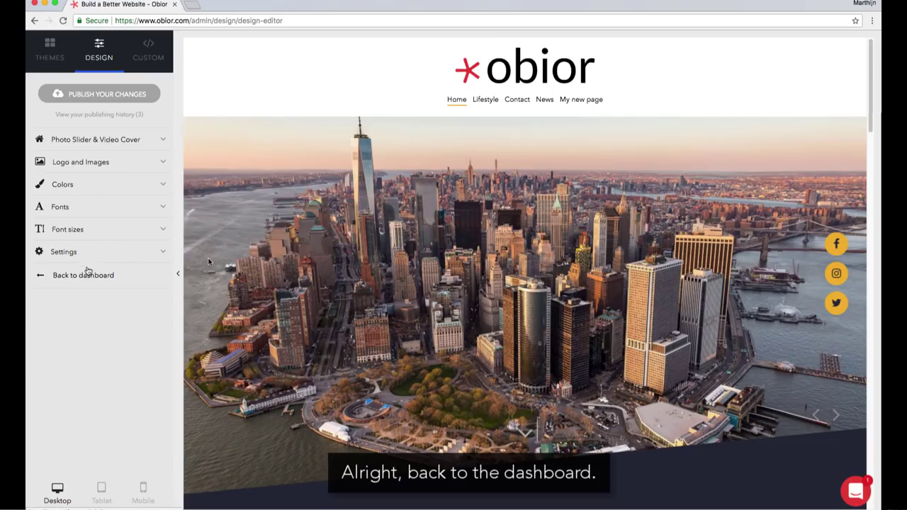
Return to the dashboard and view the Browser Icon design page.
click(84, 276)
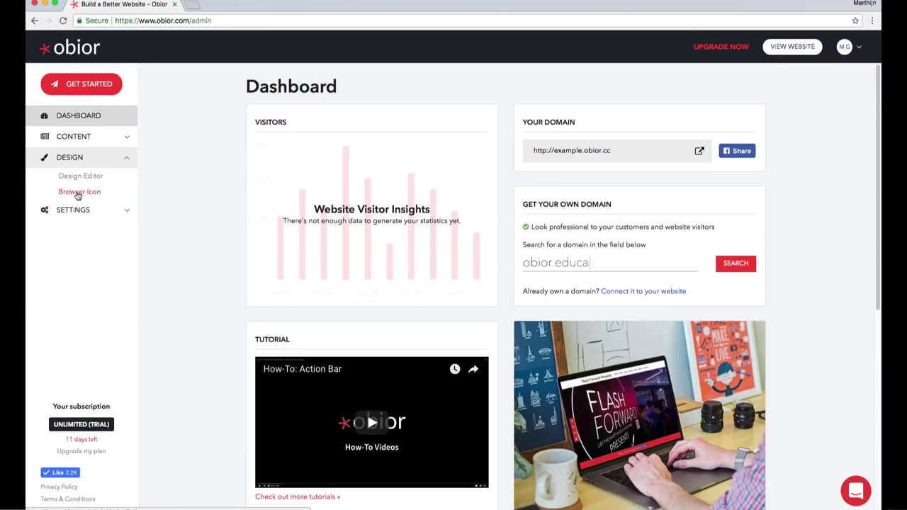
click(78, 192)
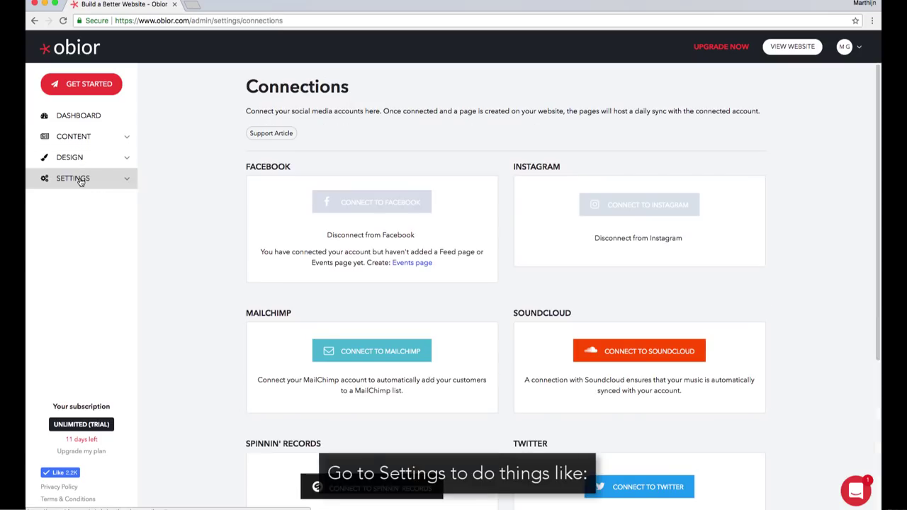
Look through the Domain Settings, SEO Settings and Connections pages, and open the support chat.
click(80, 180)
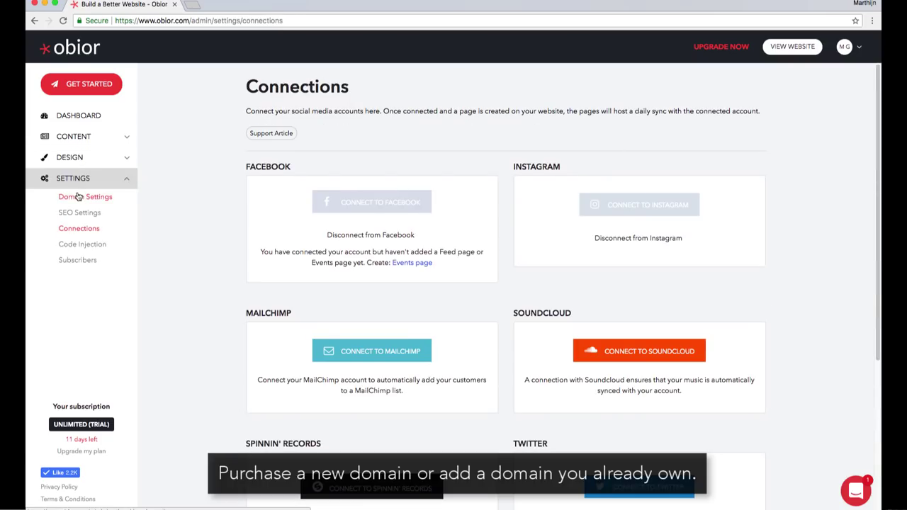
click(79, 197)
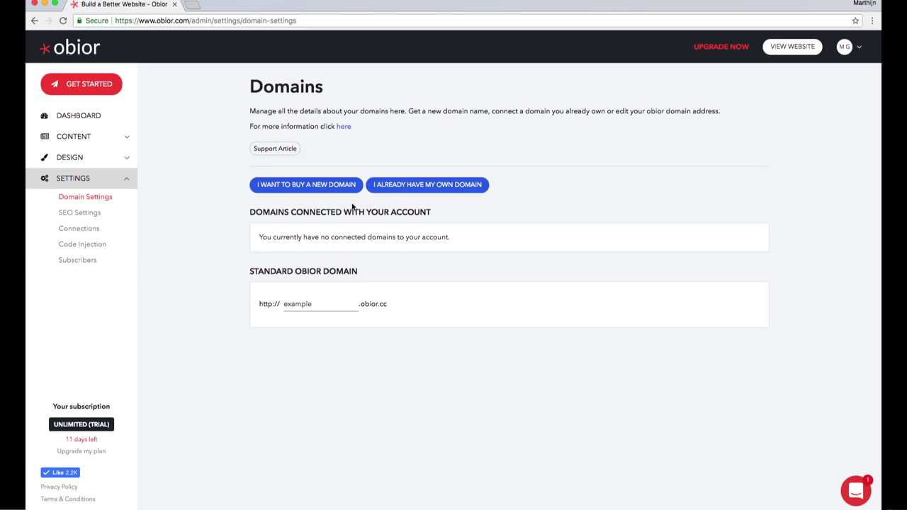
click(66, 212)
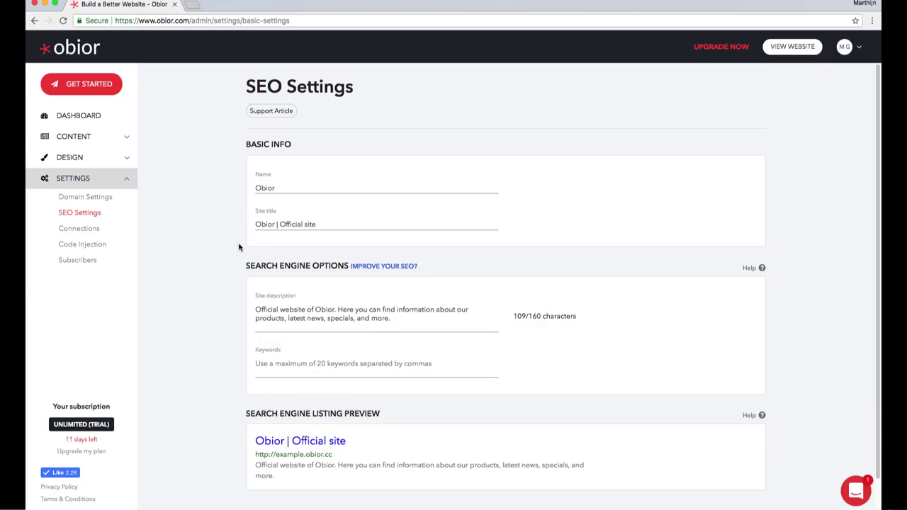
click(80, 229)
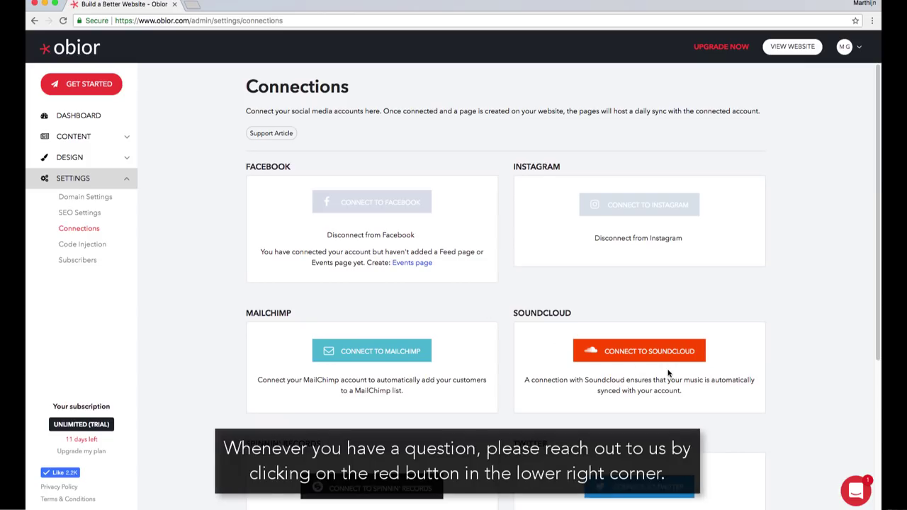
click(855, 491)
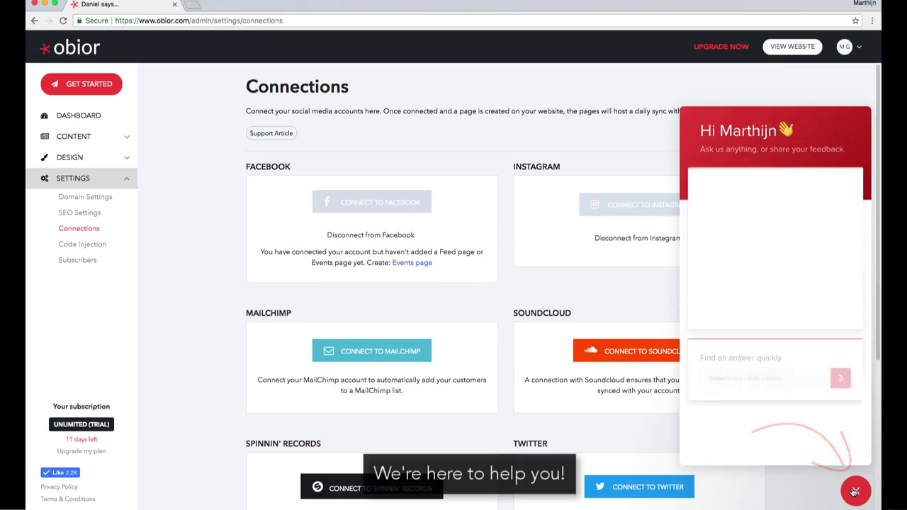